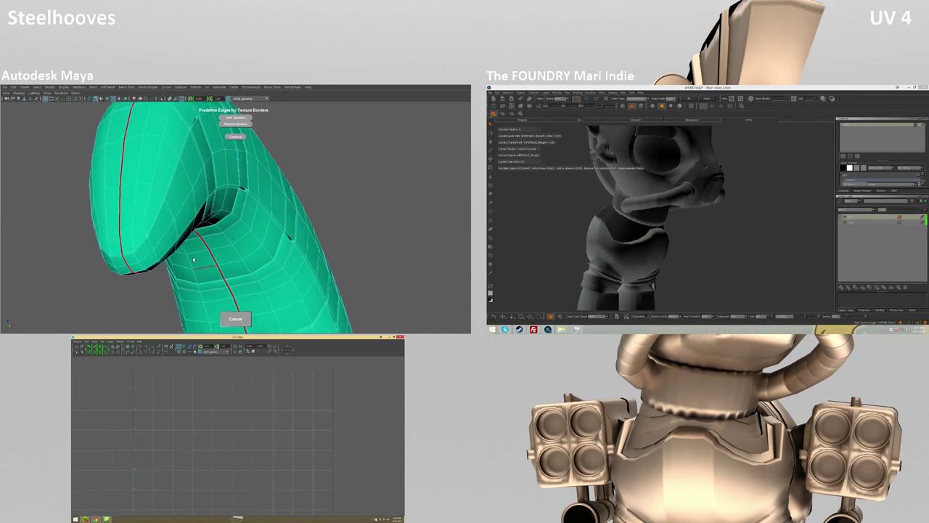
Zoom in and orbit around the hose to inspect its existing red seams
{"action": "scroll", "coordinate": [190, 281], "scroll_direction": "up", "scroll_amount": 2}
{"action": "scroll", "coordinate": [189, 281], "scroll_direction": "up", "scroll_amount": 2}
{"action": "scroll", "coordinate": [190, 281], "scroll_direction": "up", "scroll_amount": 2}
{"action": "mouse_move", "coordinate": [189, 281]}
{"action": "left_mouse_down", "text": "alt"}
{"action": "mouse_move", "coordinate": [197, 262]}
{"action": "mouse_move", "coordinate": [160, 213]}
{"action": "left_mouse_up", "text": "alt"}
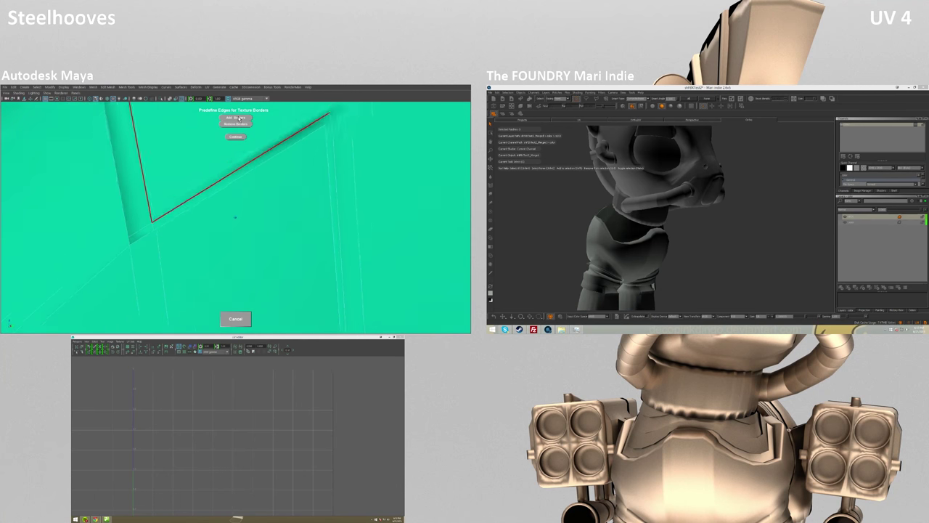
{"action": "left_click_drag", "start_coordinate": [238, 119], "coordinate": [222, 262], "text": "alt"}
{"action": "left_click_drag", "start_coordinate": [181, 283], "coordinate": [183, 236], "text": "alt"}
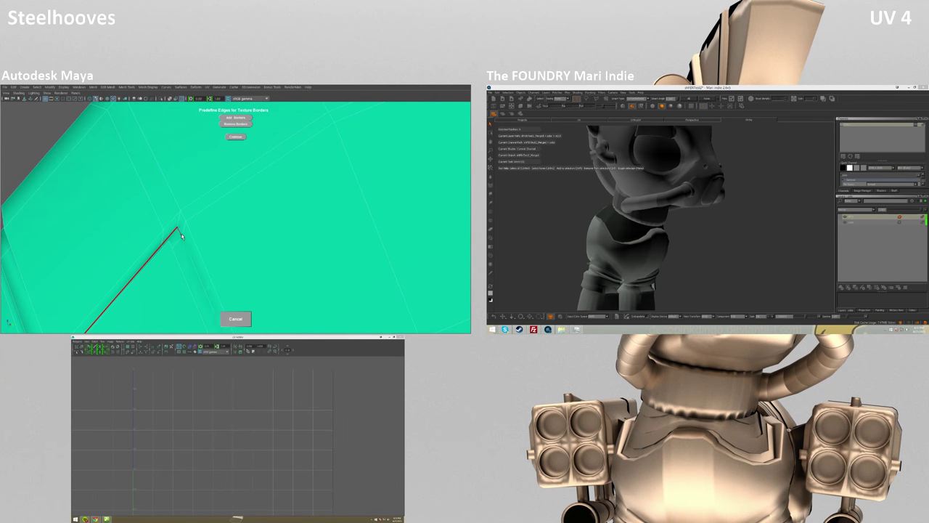
{"action": "left_click_drag", "start_coordinate": [240, 151], "coordinate": [171, 204], "text": "alt"}
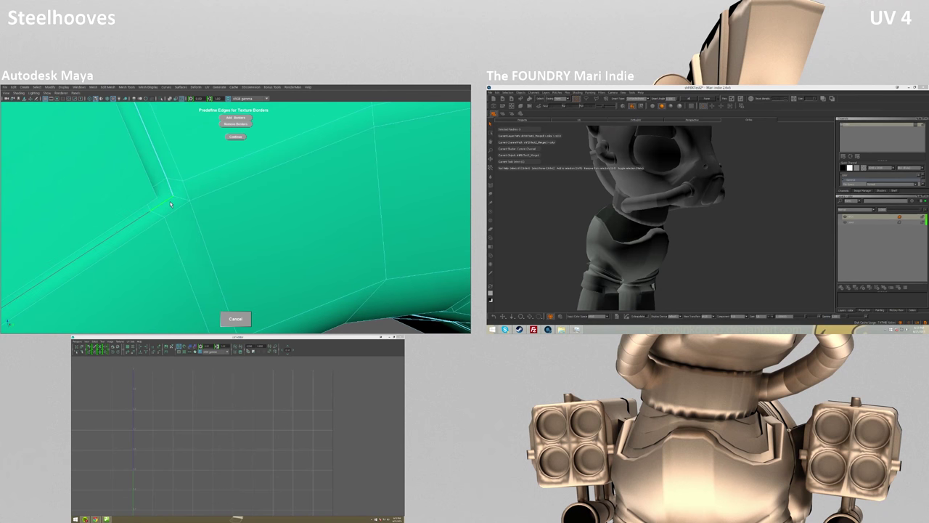
{"action": "mouse_move", "coordinate": [236, 119]}
{"action": "left_mouse_down", "text": "alt"}
{"action": "mouse_move", "coordinate": [162, 286]}
{"action": "mouse_move", "coordinate": [231, 145]}
{"action": "mouse_move", "coordinate": [206, 155]}
{"action": "mouse_move", "coordinate": [215, 265]}
{"action": "left_mouse_up", "text": "alt"}
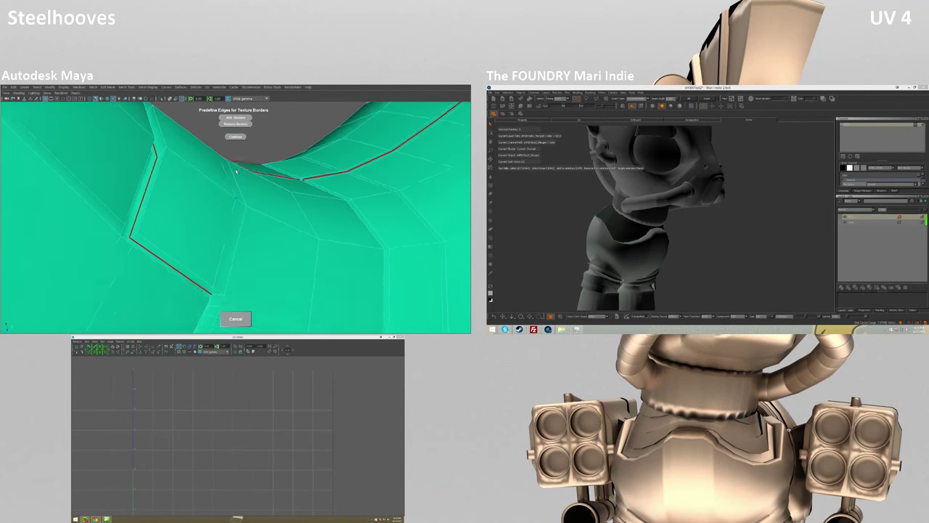
Follow the red seams to the next run of edges and mark them as texture borders
{"action": "left_click_drag", "start_coordinate": [236, 118], "coordinate": [252, 215], "text": "alt"}
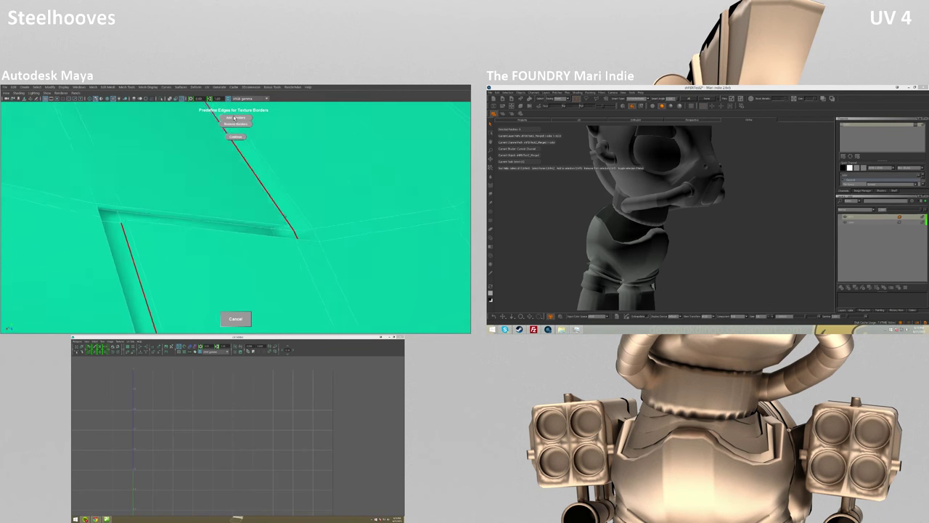
{"action": "left_click_drag", "start_coordinate": [234, 118], "coordinate": [223, 287], "text": "alt"}
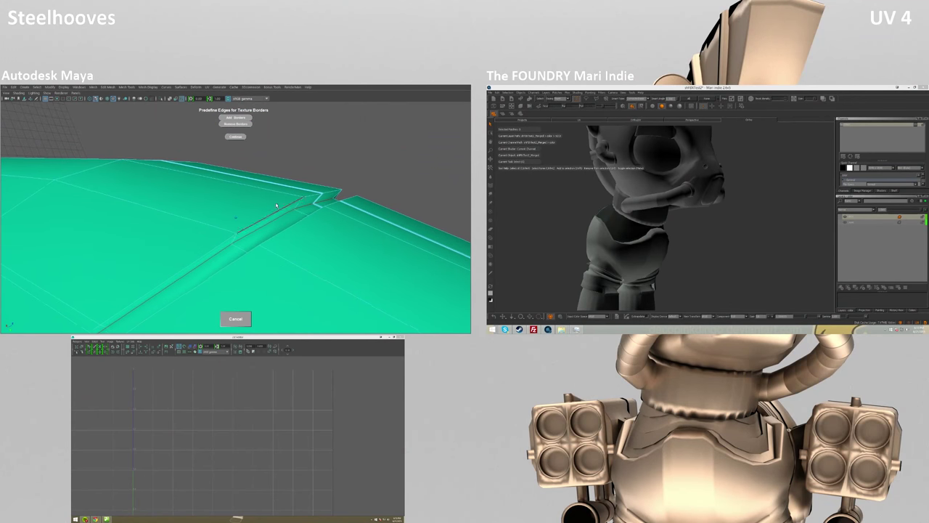
{"action": "left_click_drag", "start_coordinate": [234, 127], "coordinate": [192, 300], "text": "alt"}
{"action": "left_click_drag", "start_coordinate": [160, 227], "coordinate": [190, 206], "text": "alt"}
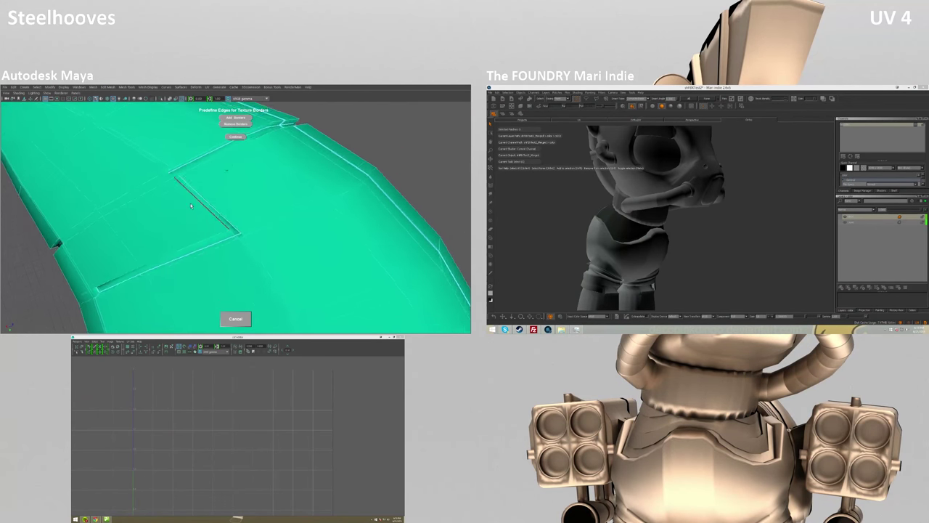
{"action": "mouse_move", "coordinate": [222, 248]}
{"action": "left_mouse_down", "text": "alt"}
{"action": "mouse_move", "coordinate": [244, 151]}
{"action": "mouse_move", "coordinate": [217, 323]}
{"action": "mouse_move", "coordinate": [276, 190]}
{"action": "left_mouse_up", "text": "alt"}
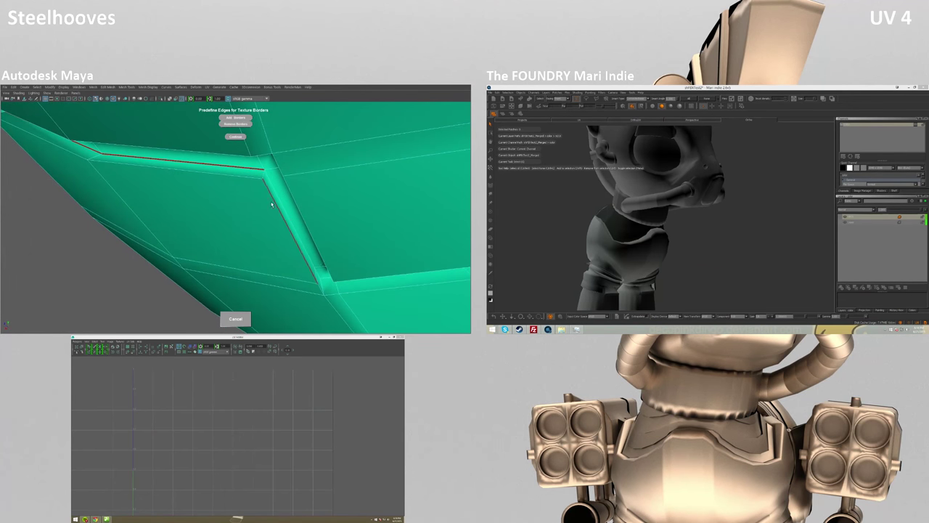
{"action": "left_click", "coordinate": [244, 119]}
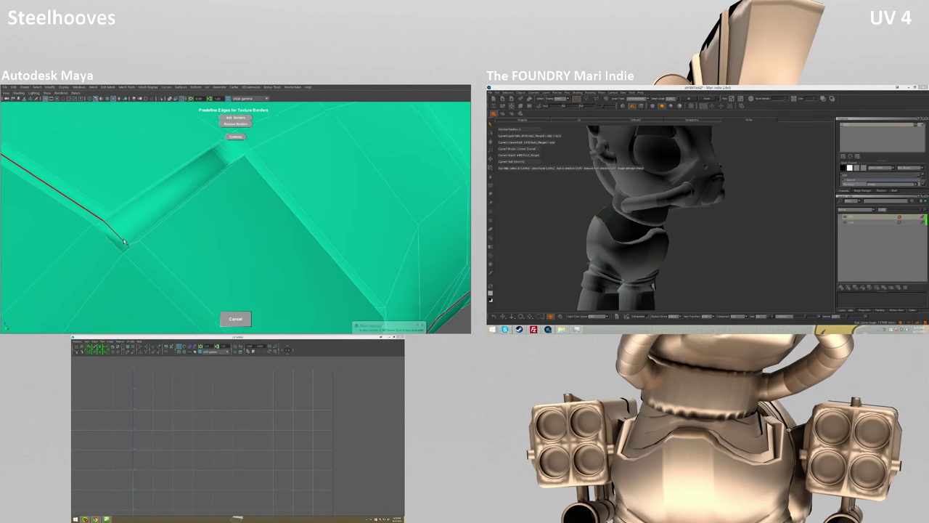
Add three more batches of edges around the hose's bend to the texture-border seams
{"action": "left_click", "coordinate": [233, 116]}
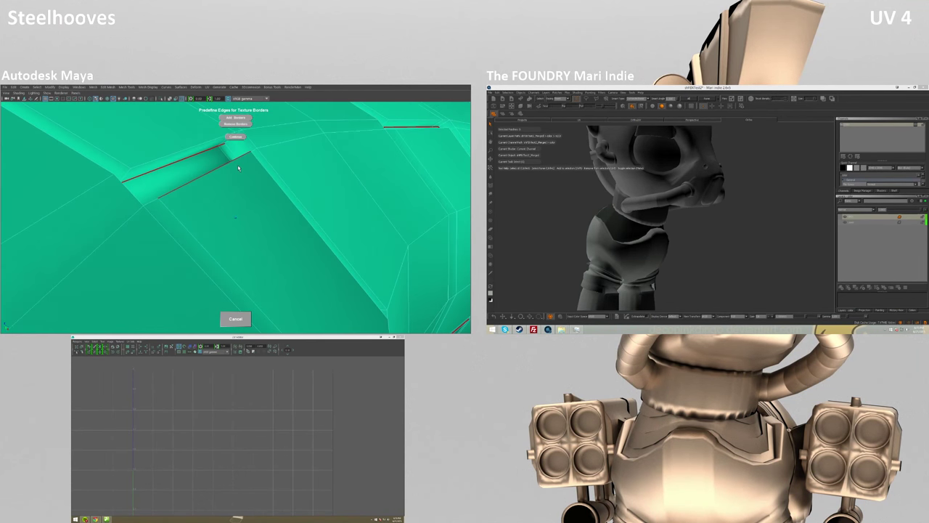
{"action": "left_click", "coordinate": [233, 117]}
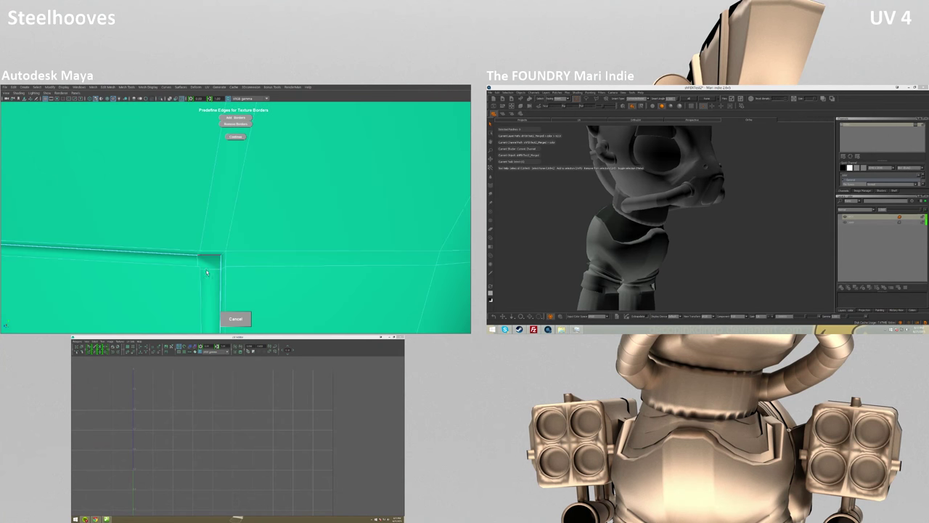
{"action": "left_click", "coordinate": [237, 118]}
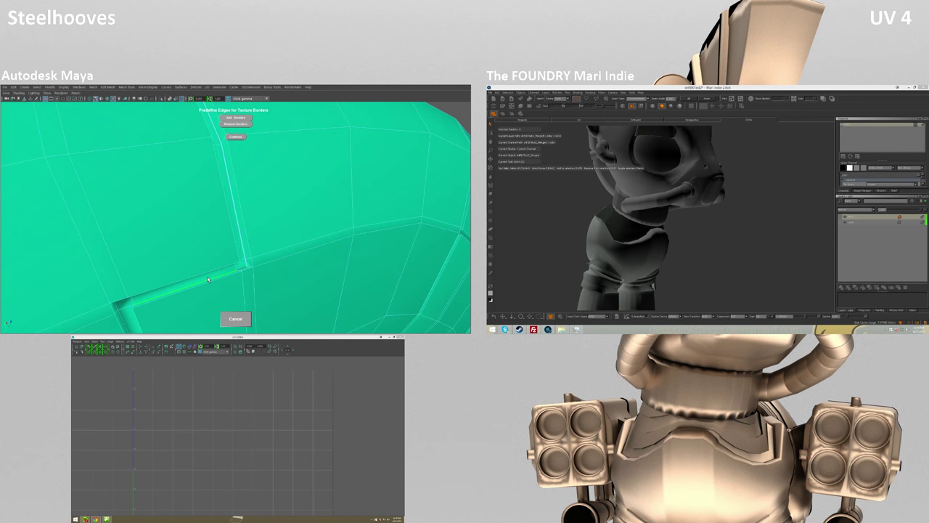
Mark the remaining seam edge on the hose as a texture border
{"action": "left_click", "coordinate": [247, 118]}
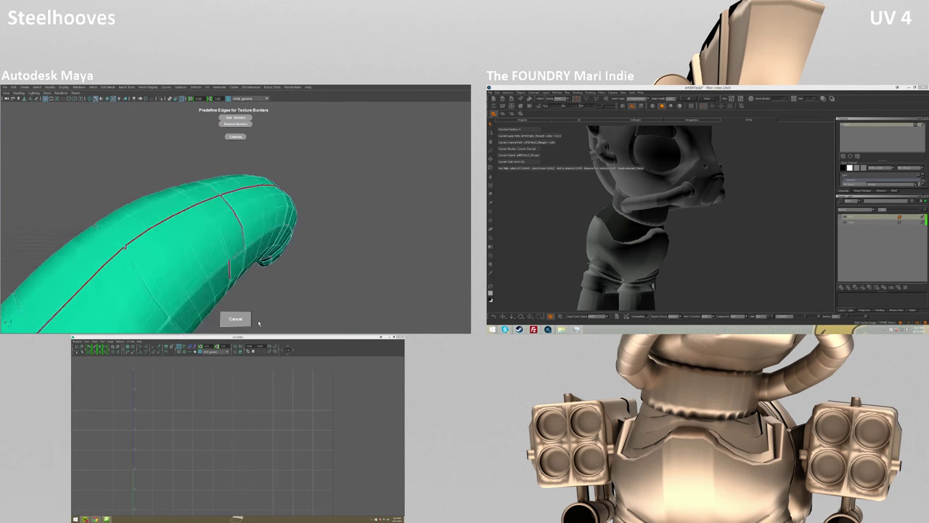
Orbit around the hose and armor band to review the red texture-border seams
{"action": "scroll", "coordinate": [311, 289], "scroll_direction": "up", "scroll_amount": 5}
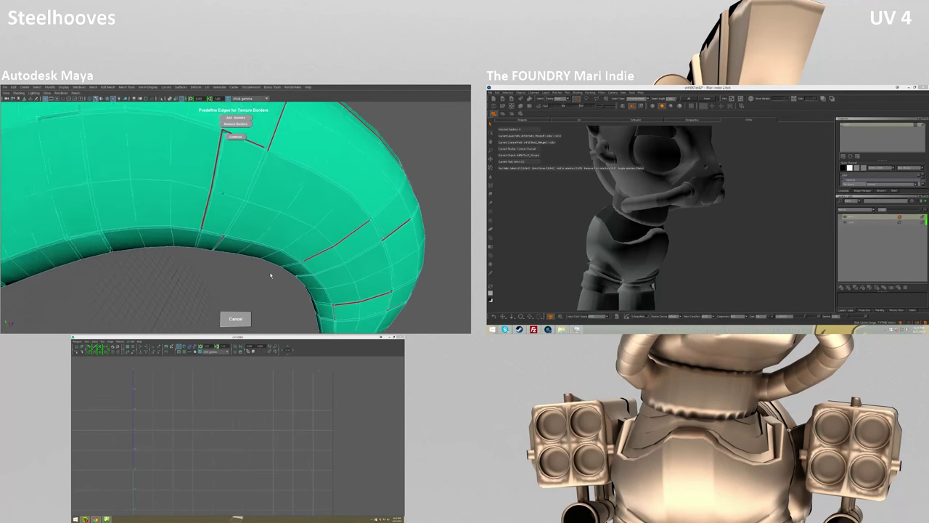
{"action": "left_click_drag", "start_coordinate": [248, 260], "coordinate": [193, 214], "text": "alt"}
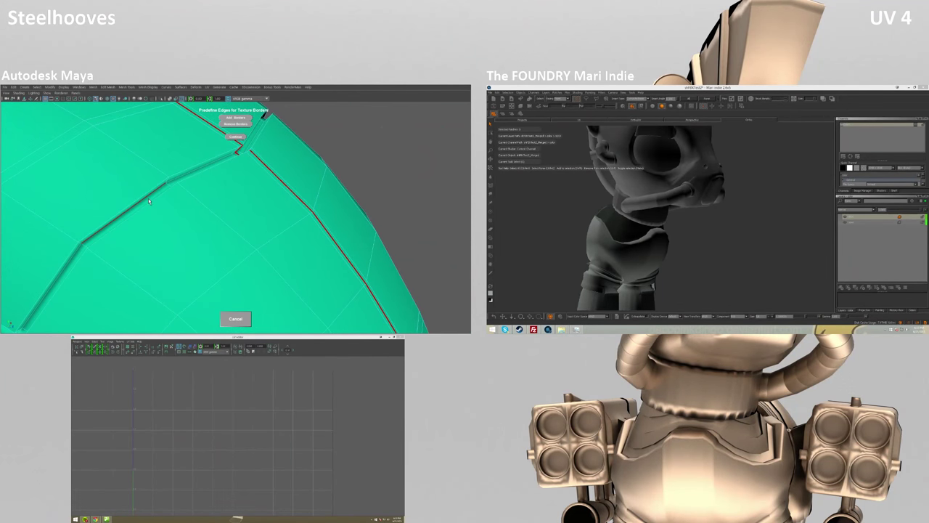
{"action": "left_click_drag", "start_coordinate": [227, 117], "coordinate": [197, 172], "text": "alt"}
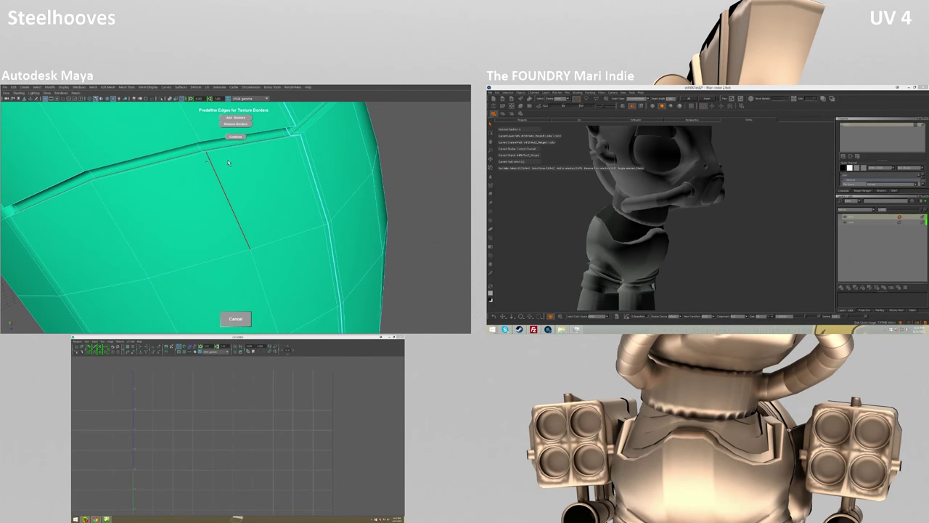
{"action": "left_click_drag", "start_coordinate": [227, 119], "coordinate": [179, 163], "text": "alt"}
{"action": "mouse_move", "coordinate": [229, 118]}
{"action": "left_mouse_down", "text": "alt"}
{"action": "mouse_move", "coordinate": [176, 142]}
{"action": "mouse_move", "coordinate": [218, 196]}
{"action": "mouse_move", "coordinate": [239, 120]}
{"action": "mouse_move", "coordinate": [161, 179]}
{"action": "left_mouse_up", "text": "alt"}
{"action": "left_click_drag", "start_coordinate": [230, 118], "coordinate": [151, 164], "text": "alt"}
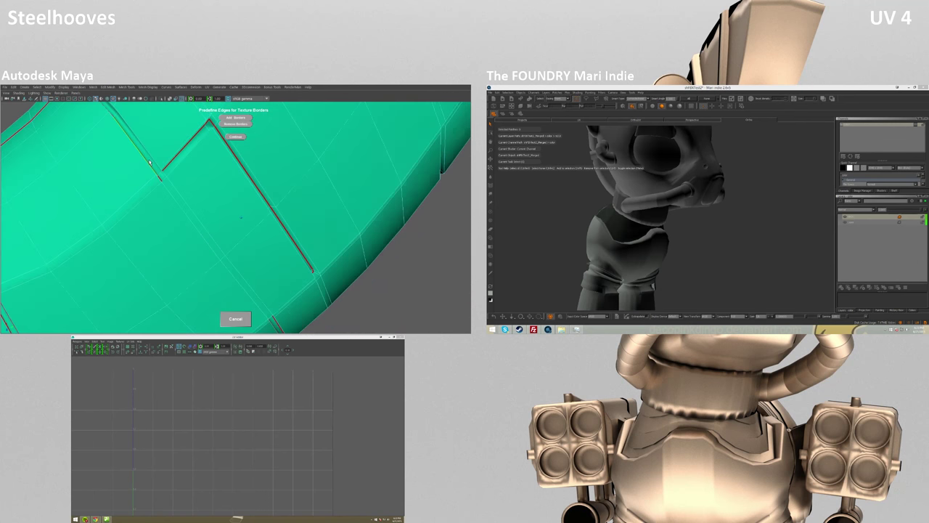
{"action": "mouse_move", "coordinate": [230, 118]}
{"action": "left_mouse_down", "text": "alt"}
{"action": "mouse_move", "coordinate": [226, 148]}
{"action": "mouse_move", "coordinate": [278, 228]}
{"action": "left_mouse_up", "text": "alt"}
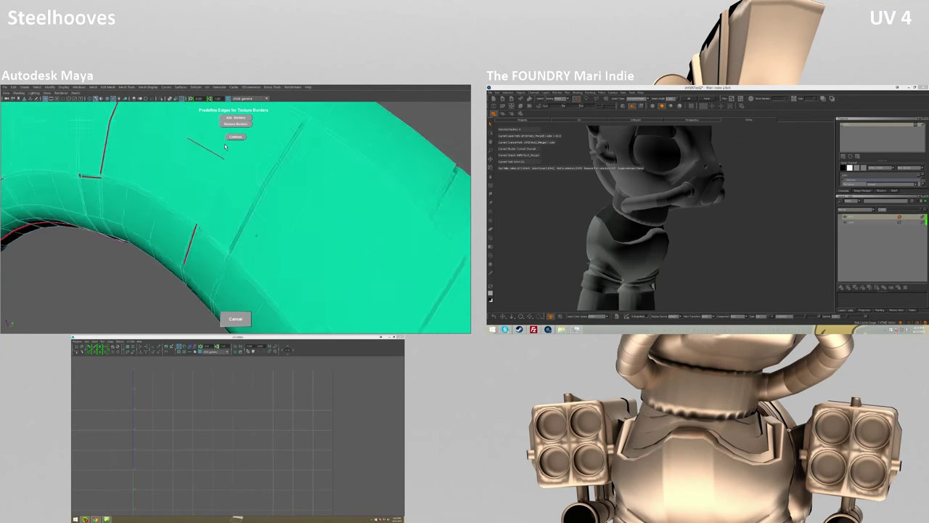
{"action": "scroll", "coordinate": [278, 228], "scroll_direction": "down", "scroll_amount": 5}
{"action": "scroll", "coordinate": [297, 269], "scroll_direction": "up", "scroll_amount": 8}
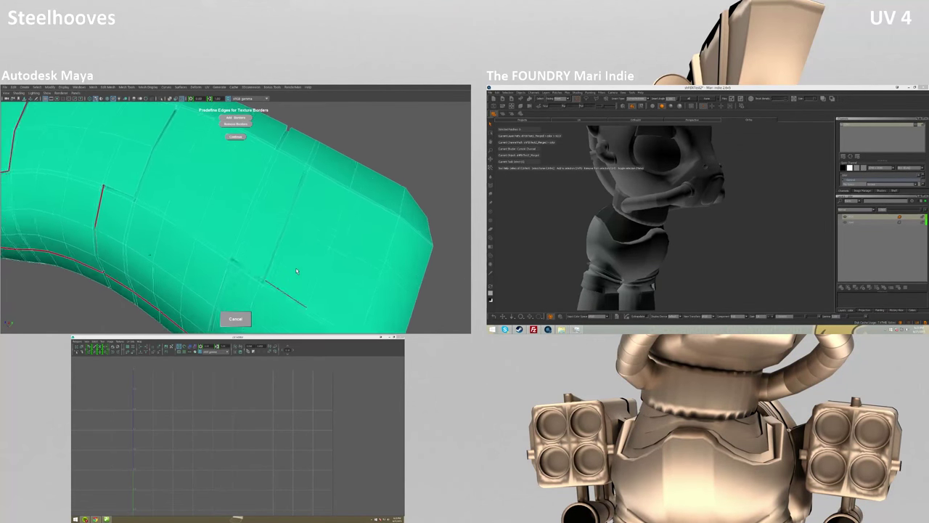
{"action": "left_click_drag", "start_coordinate": [298, 268], "coordinate": [220, 285], "text": "alt"}
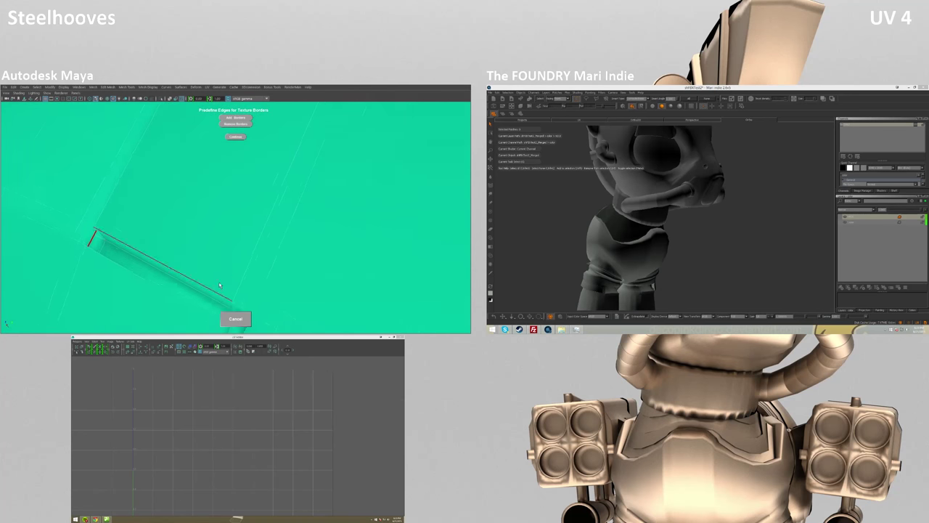
{"action": "left_click_drag", "start_coordinate": [168, 227], "coordinate": [131, 196], "text": "alt"}
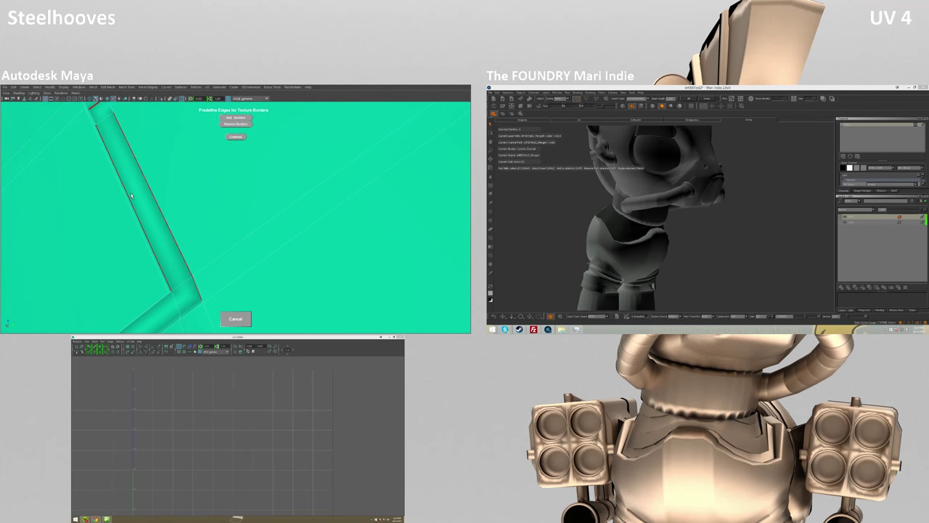
{"action": "mouse_move", "coordinate": [245, 168]}
{"action": "left_mouse_down", "text": "alt"}
{"action": "mouse_move", "coordinate": [305, 224]}
{"action": "mouse_move", "coordinate": [219, 223]}
{"action": "left_mouse_up", "text": "alt"}
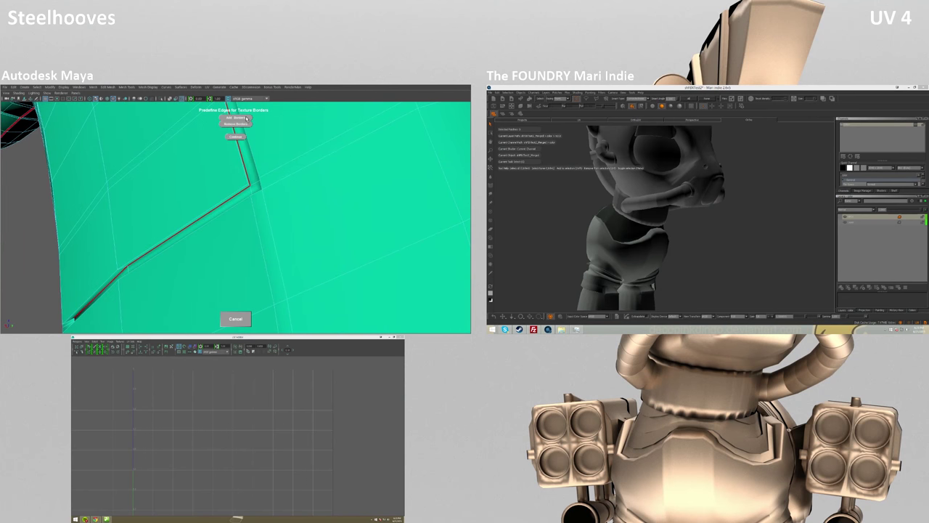
{"action": "left_click_drag", "start_coordinate": [247, 118], "coordinate": [215, 216], "text": "alt"}
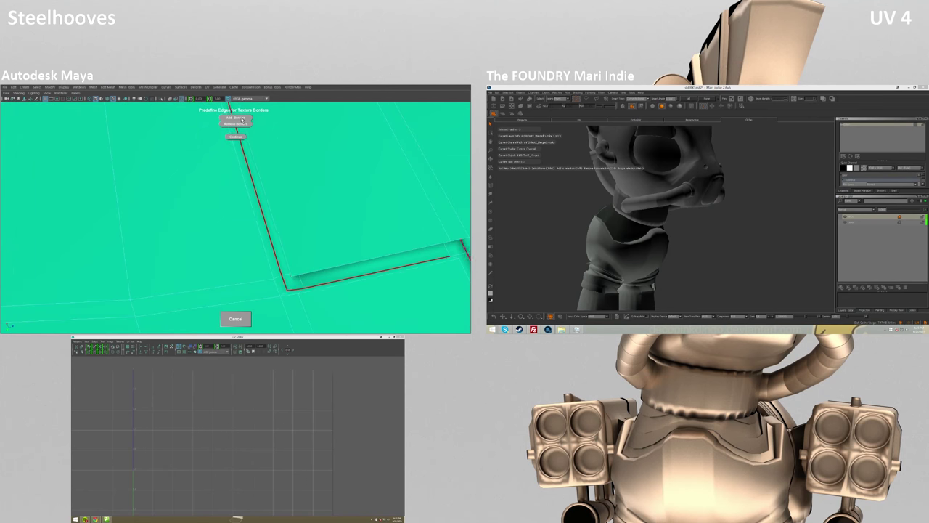
{"action": "mouse_move", "coordinate": [239, 110]}
{"action": "left_mouse_down", "text": "alt"}
{"action": "mouse_move", "coordinate": [302, 235]}
{"action": "mouse_move", "coordinate": [274, 274]}
{"action": "mouse_move", "coordinate": [220, 164]}
{"action": "left_mouse_up", "text": "alt"}
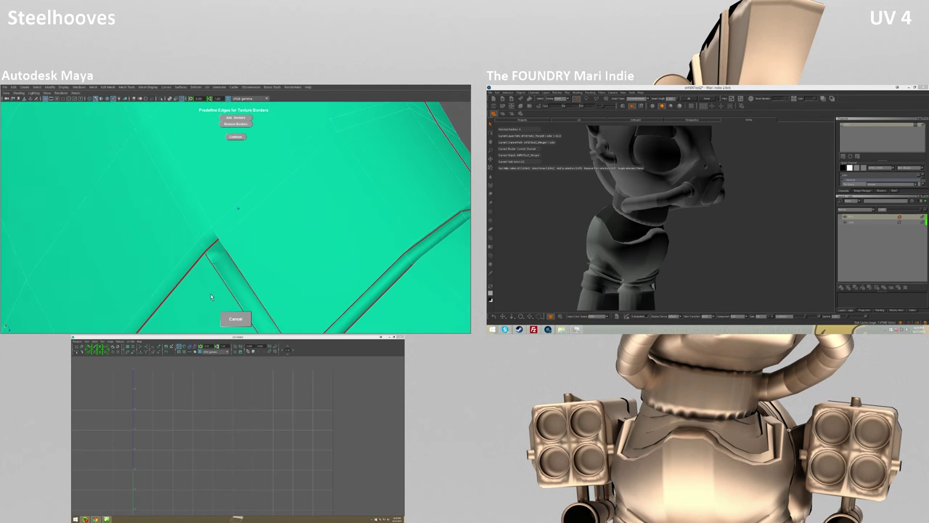
{"action": "mouse_move", "coordinate": [427, 237]}
{"action": "left_mouse_down", "text": "alt"}
{"action": "mouse_move", "coordinate": [407, 240]}
{"action": "mouse_move", "coordinate": [443, 225]}
{"action": "mouse_move", "coordinate": [298, 242]}
{"action": "left_mouse_up", "text": "alt"}
{"action": "left_click_drag", "start_coordinate": [237, 117], "coordinate": [257, 289], "text": "alt"}
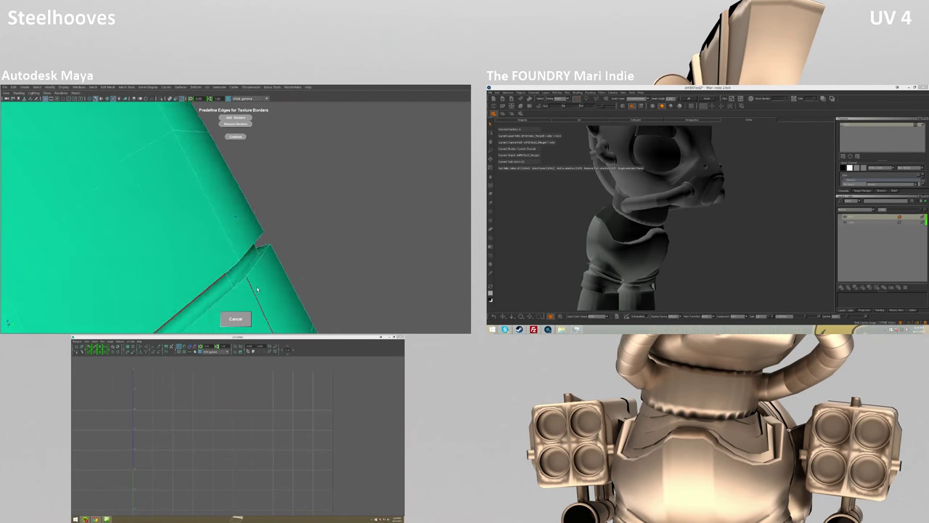
{"action": "mouse_move", "coordinate": [248, 185]}
{"action": "left_mouse_down", "text": "alt"}
{"action": "mouse_move", "coordinate": [303, 176]}
{"action": "mouse_move", "coordinate": [260, 264]}
{"action": "mouse_move", "coordinate": [225, 268]}
{"action": "left_mouse_up", "text": "alt"}
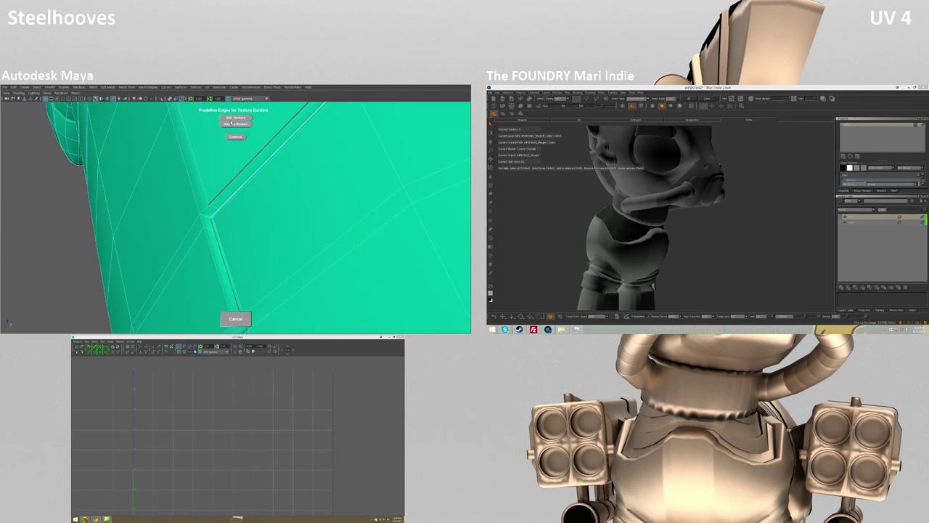
{"action": "left_click_drag", "start_coordinate": [231, 123], "coordinate": [206, 258], "text": "alt"}
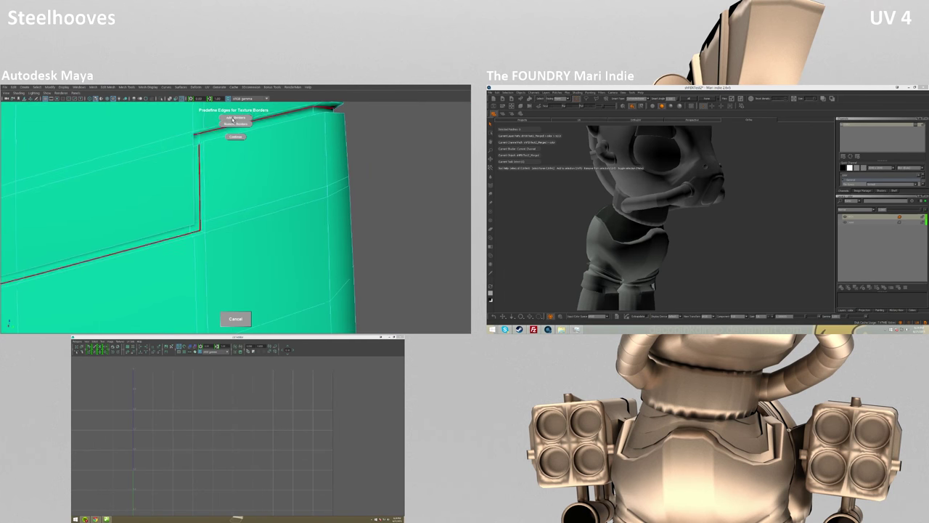
{"action": "left_click_drag", "start_coordinate": [233, 119], "coordinate": [194, 269], "text": "alt"}
{"action": "left_click_drag", "start_coordinate": [226, 129], "coordinate": [194, 269], "text": "alt"}
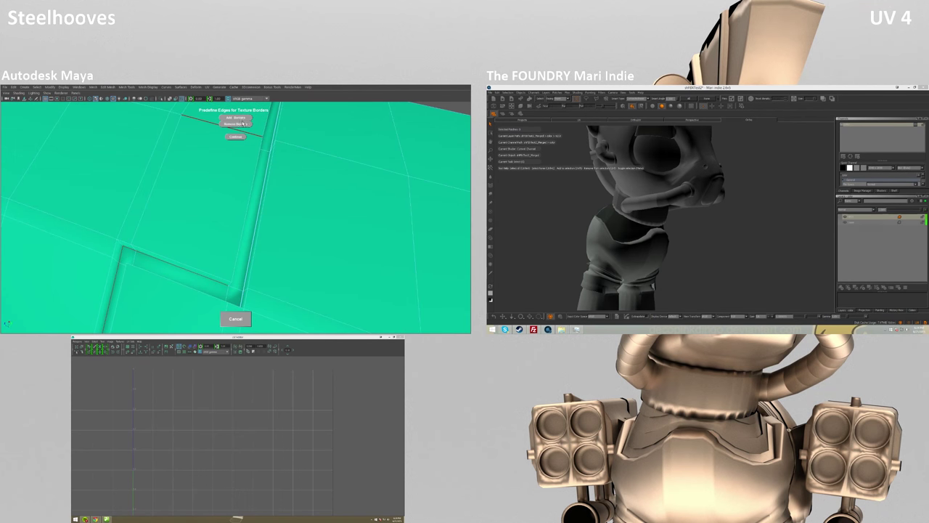
{"action": "left_click_drag", "start_coordinate": [237, 118], "coordinate": [161, 228], "text": "alt"}
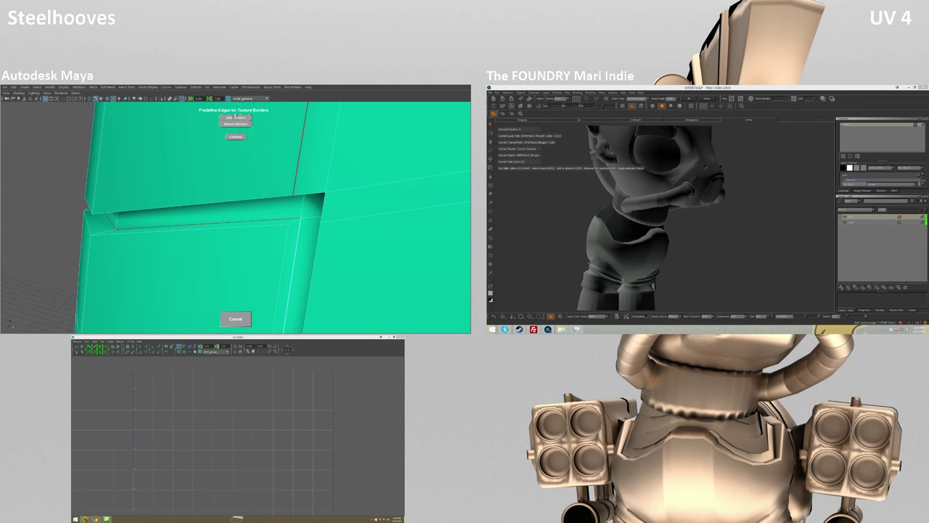
{"action": "mouse_move", "coordinate": [235, 117]}
{"action": "left_mouse_down", "text": "alt"}
{"action": "mouse_move", "coordinate": [354, 178]}
{"action": "mouse_move", "coordinate": [350, 171]}
{"action": "left_mouse_up", "text": "alt"}
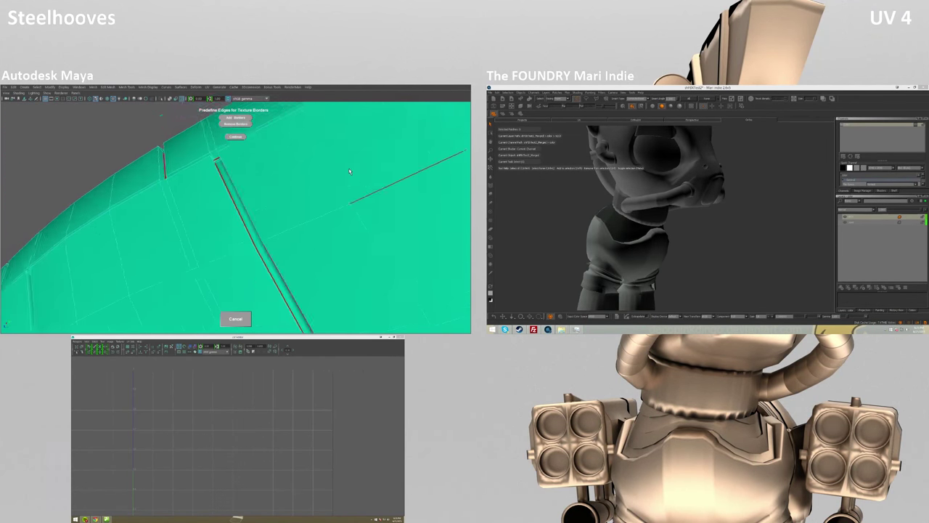
{"action": "mouse_move", "coordinate": [349, 171]}
{"action": "left_mouse_down", "text": "alt"}
{"action": "mouse_move", "coordinate": [344, 182]}
{"action": "mouse_move", "coordinate": [341, 172]}
{"action": "mouse_move", "coordinate": [336, 239]}
{"action": "mouse_move", "coordinate": [404, 271]}
{"action": "mouse_move", "coordinate": [273, 226]}
{"action": "mouse_move", "coordinate": [252, 259]}
{"action": "left_mouse_up", "text": "alt"}
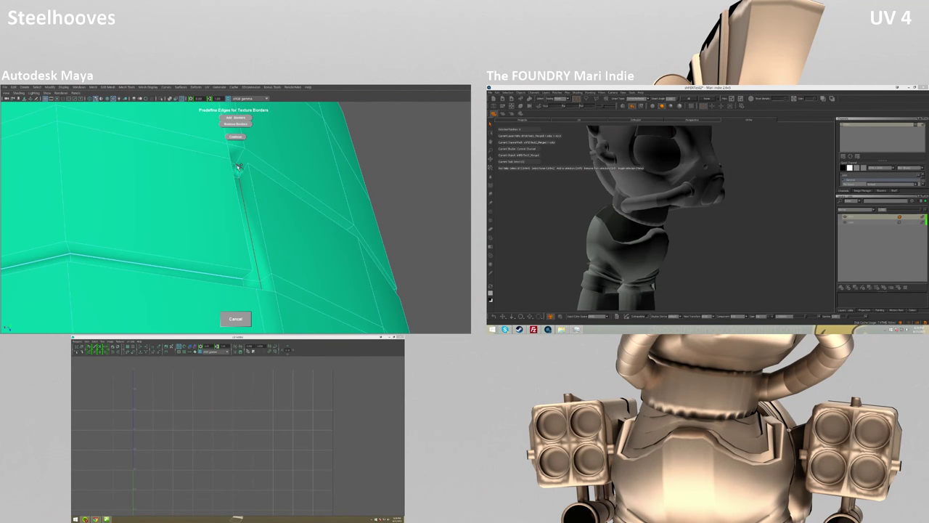
{"action": "mouse_move", "coordinate": [242, 142]}
{"action": "left_mouse_down", "text": "alt"}
{"action": "mouse_move", "coordinate": [305, 228]}
{"action": "mouse_move", "coordinate": [278, 203]}
{"action": "left_mouse_up", "text": "alt"}
Mark the final border edge, unfold the hose into checkered UV shells, and Increment & Save
{"action": "left_click", "coordinate": [235, 121]}
{"action": "mouse_move", "coordinate": [236, 120]}
{"action": "left_mouse_down", "text": "alt"}
{"action": "mouse_move", "coordinate": [253, 257]}
{"action": "mouse_move", "coordinate": [274, 227]}
{"action": "mouse_move", "coordinate": [258, 234]}
{"action": "mouse_move", "coordinate": [267, 163]}
{"action": "mouse_move", "coordinate": [244, 220]}
{"action": "left_mouse_up", "text": "alt"}
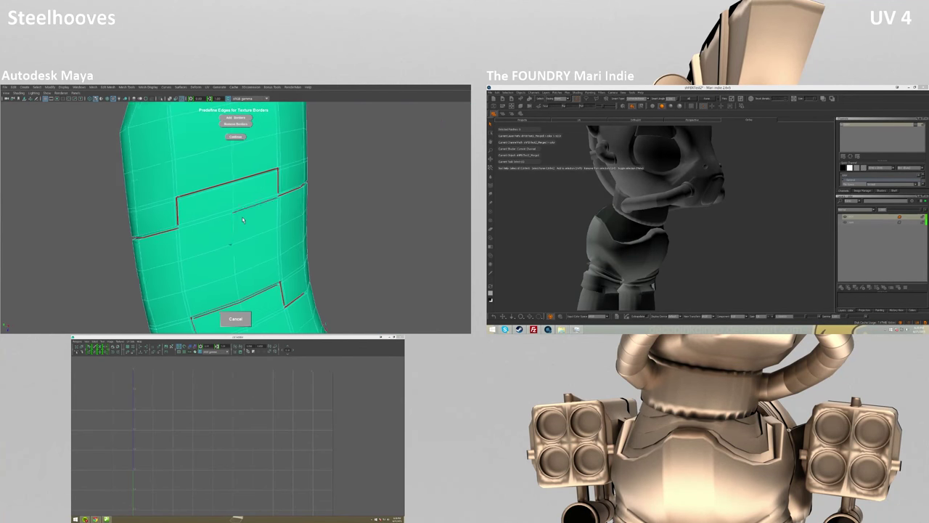
{"action": "left_click", "coordinate": [235, 136]}
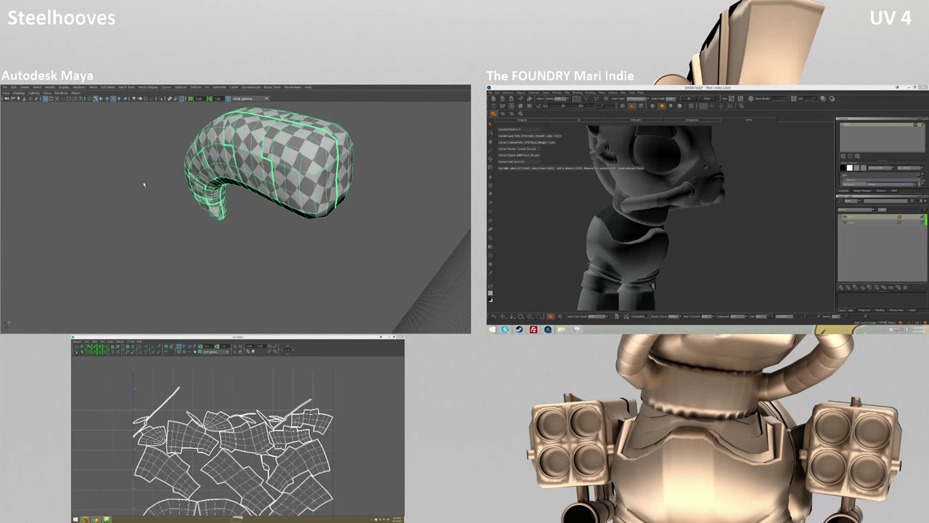
{"action": "left_click", "coordinate": [7, 89]}
{"action": "left_click", "coordinate": [25, 125]}
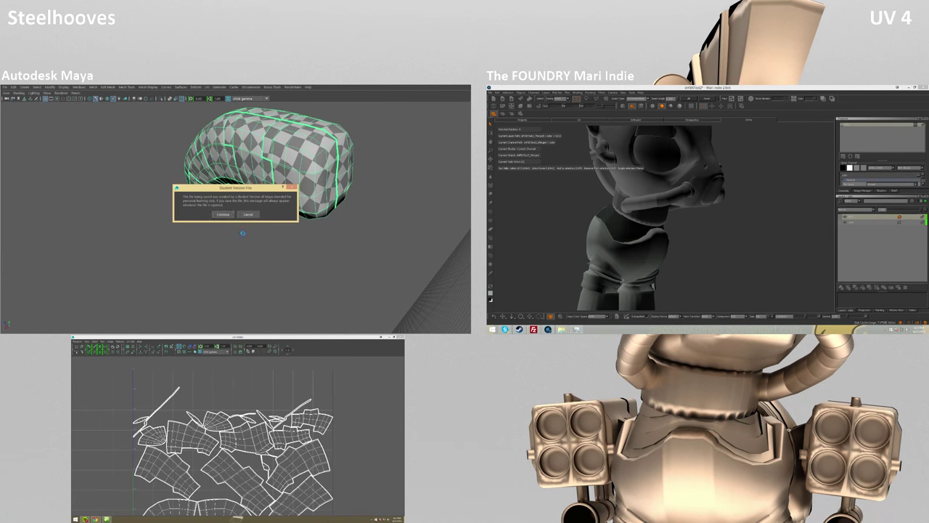